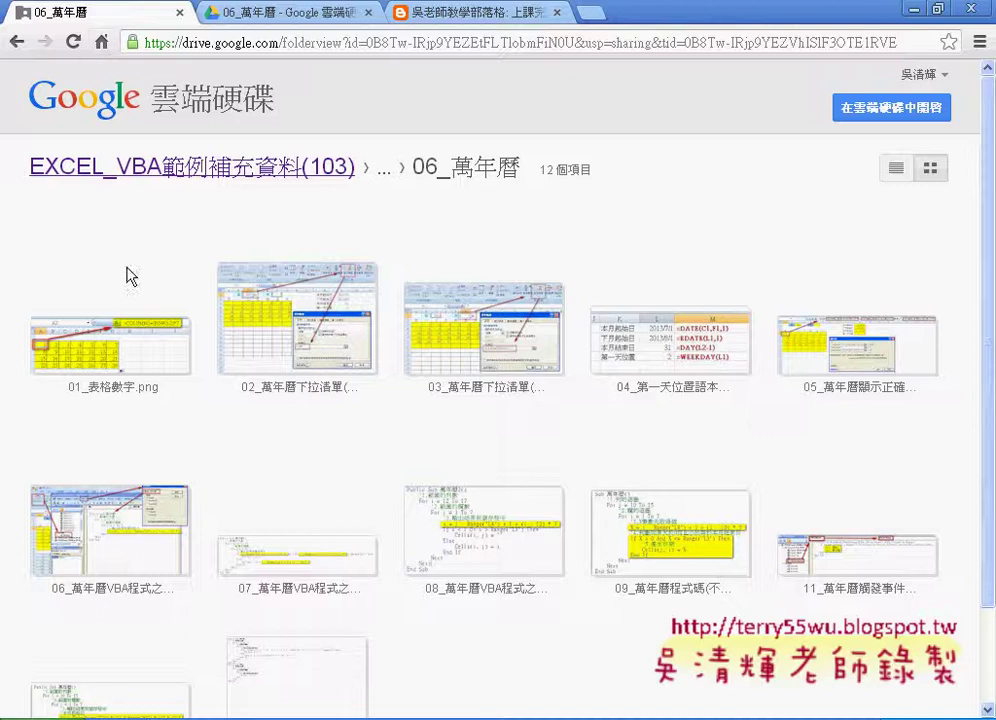
# Open 萬年曆程式碼.txt from the Drive folder and select its code in the preview
pyautogui.scroll(-2, 2, 280)
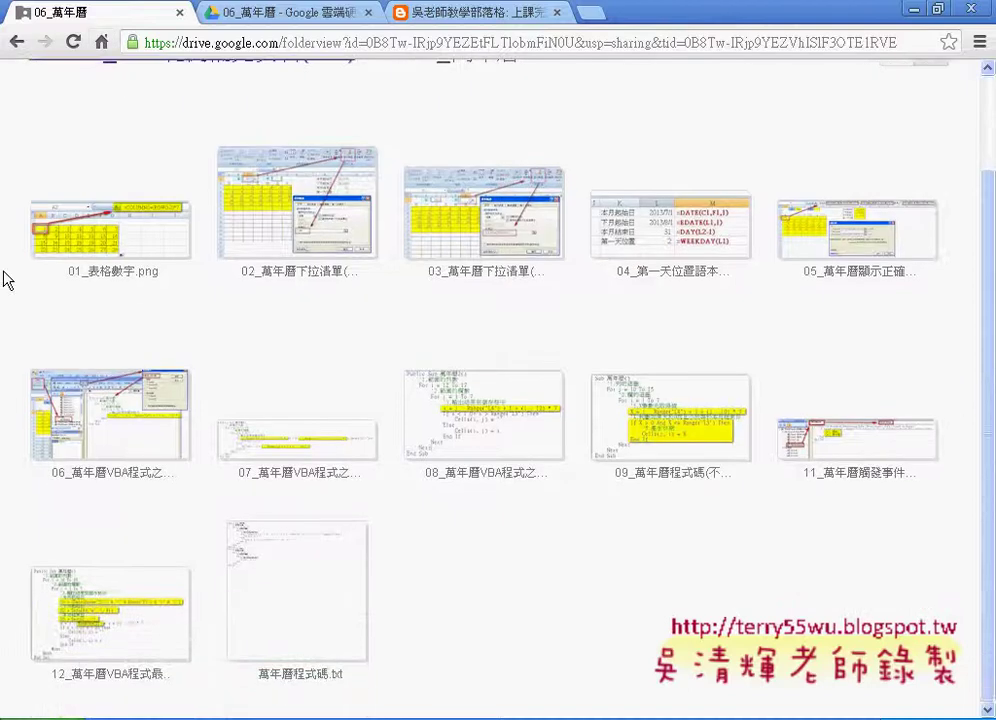
pyautogui.click(301, 596)
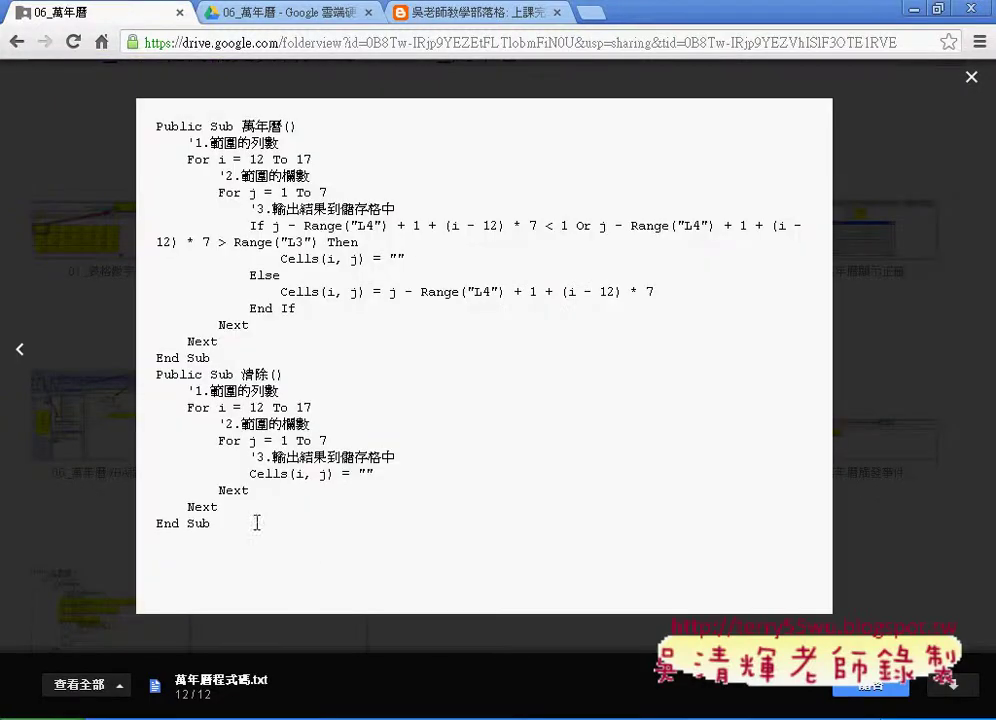
pyautogui.moveTo(256, 522); pyautogui.dragTo(121, 174)
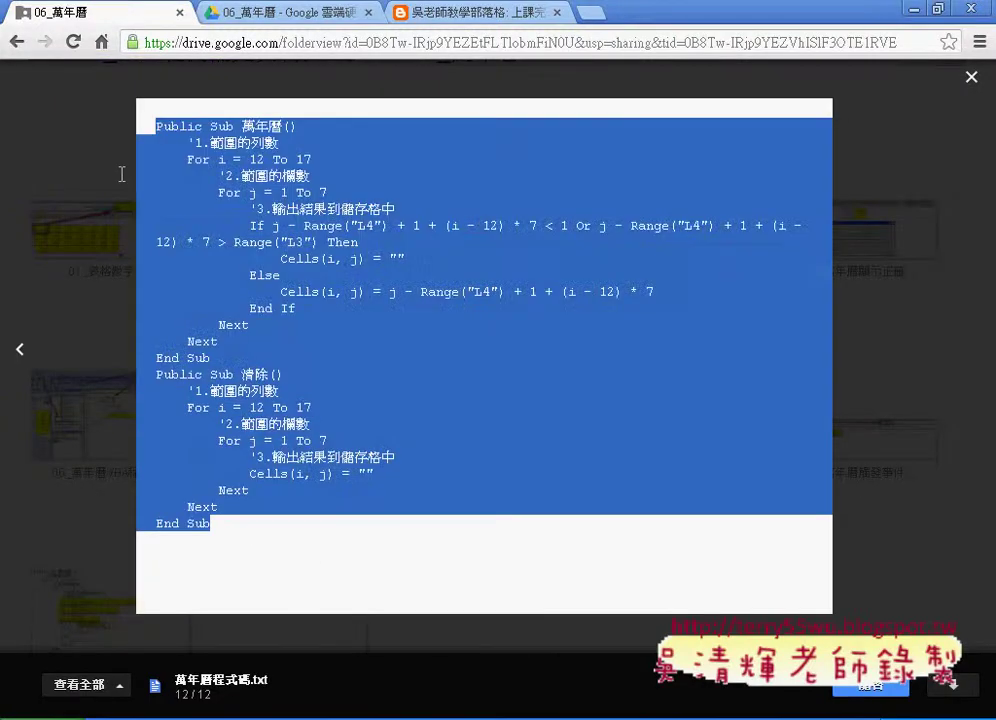
# Open the code file in its own tab, select the full listing, and minimize Chrome
pyautogui.click(885, 688)
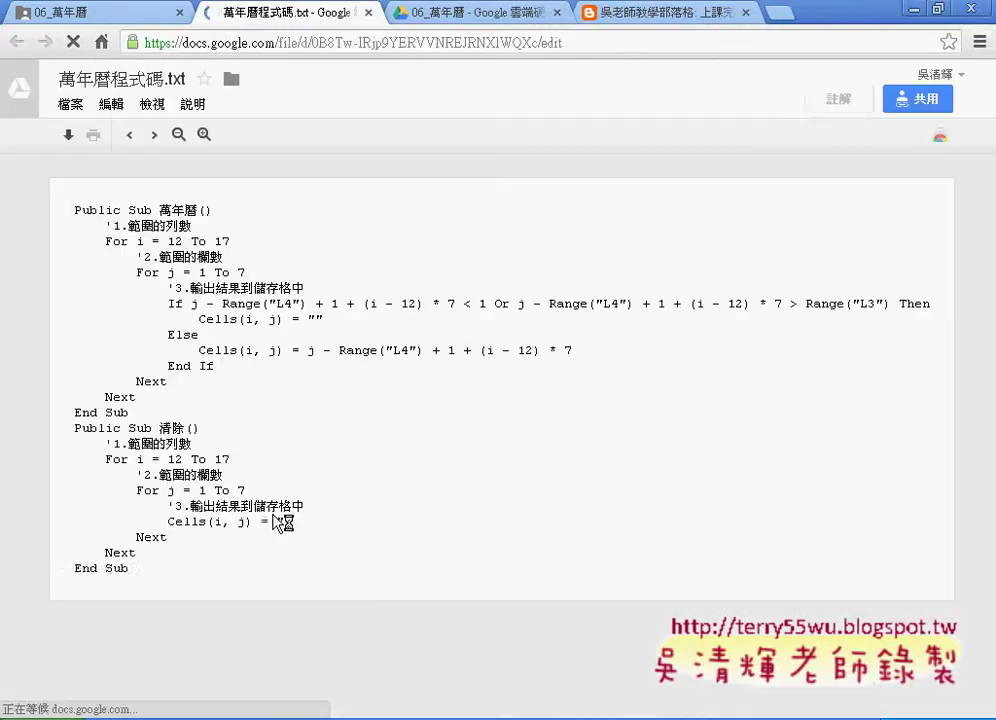
pyautogui.moveTo(140, 568); pyautogui.dragTo(49, 245)
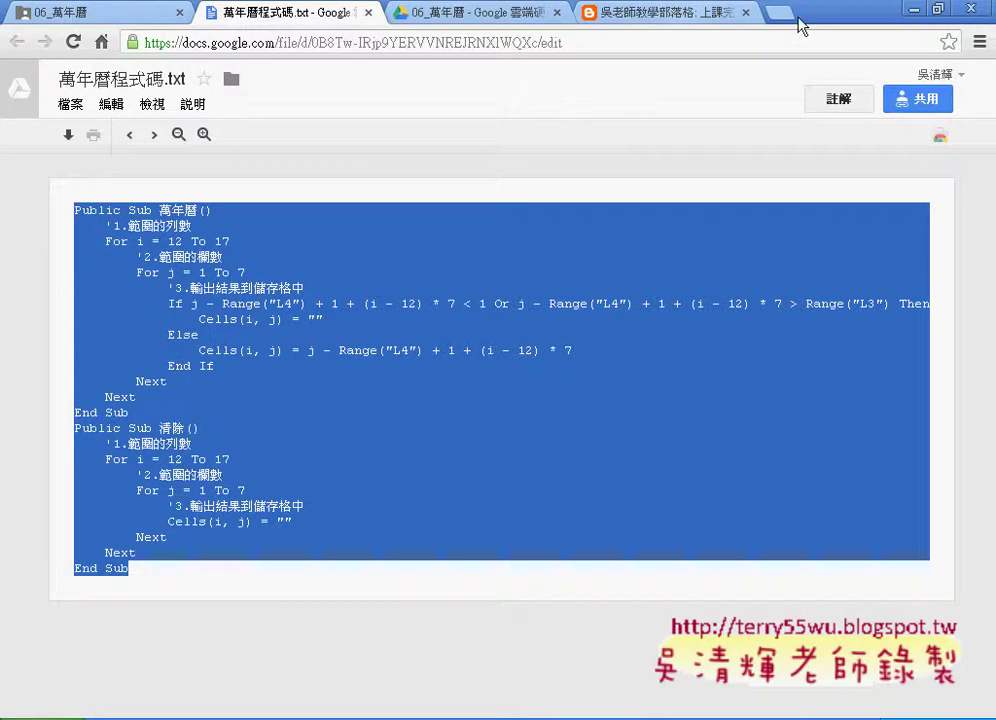
pyautogui.click(912, 9)
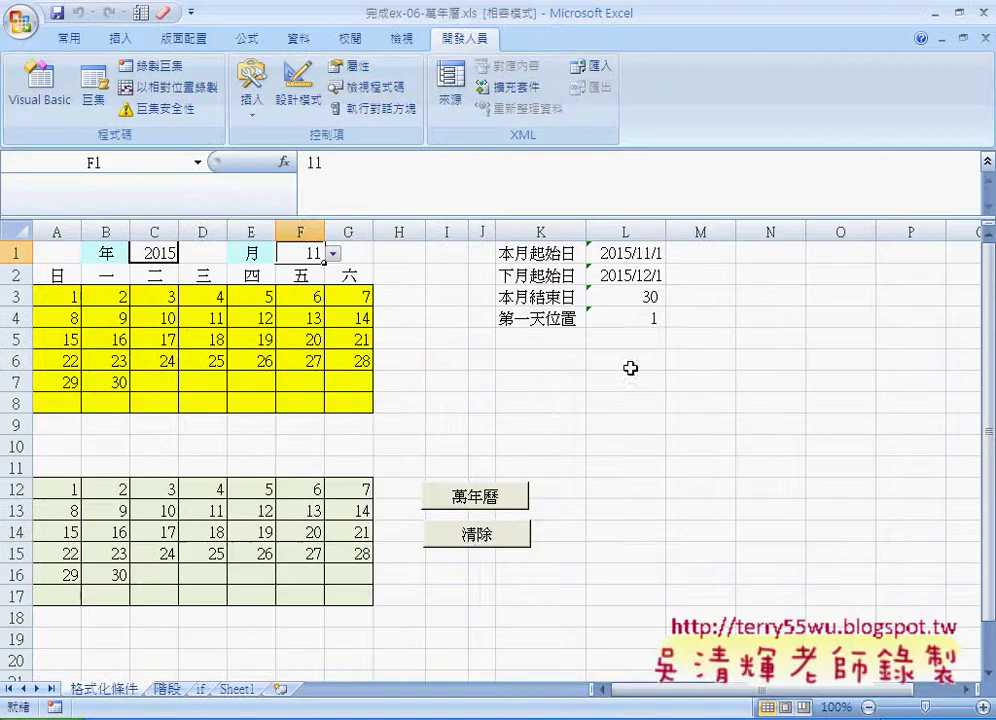
# Test the 清除 and 萬年曆 buttons on the lower grid, then switch to the Visual Basic editor
pyautogui.click(475, 535)
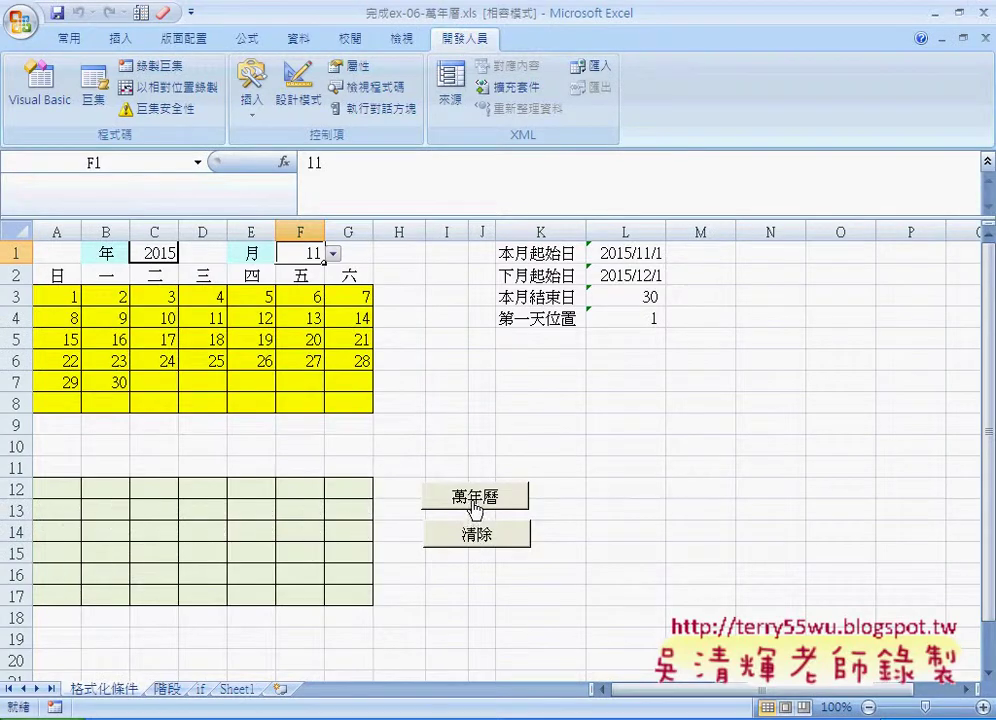
pyautogui.click(475, 505)
pyautogui.click(466, 534)
pyautogui.click(477, 501)
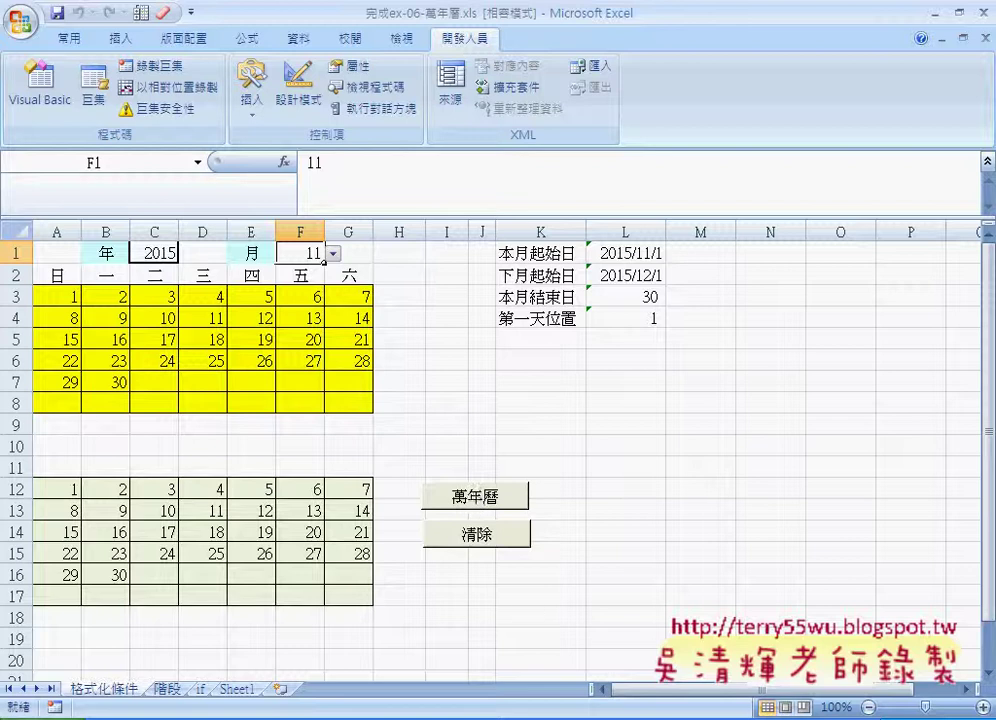
pyautogui.click(755, 700)
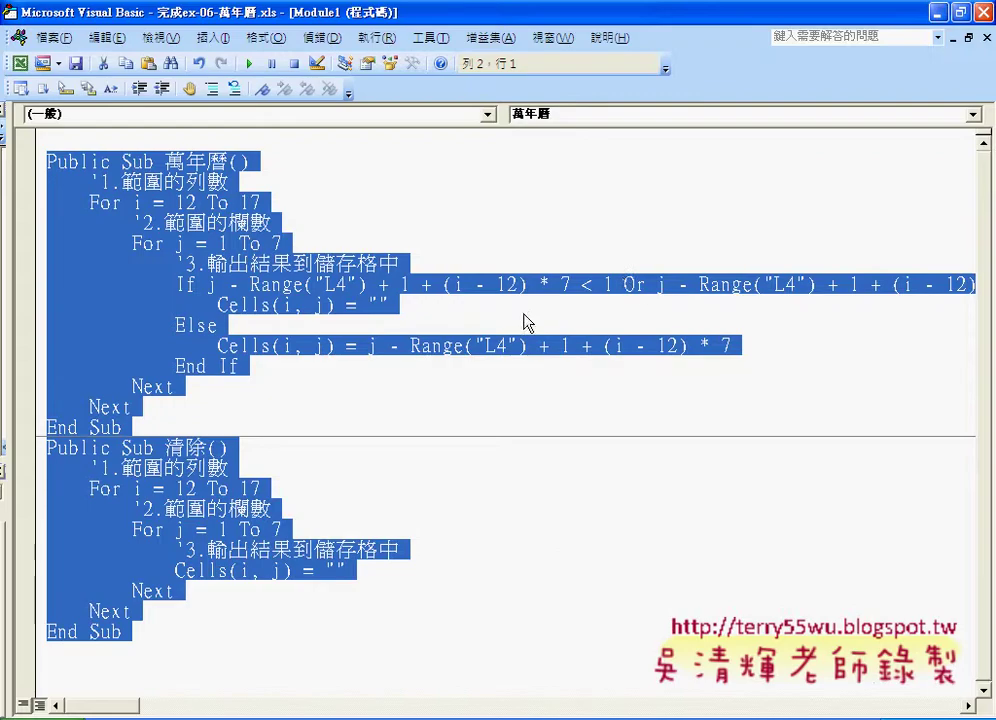
# Select each repeated day-number expression in the If test and the Else assignment
pyautogui.click(390, 305)
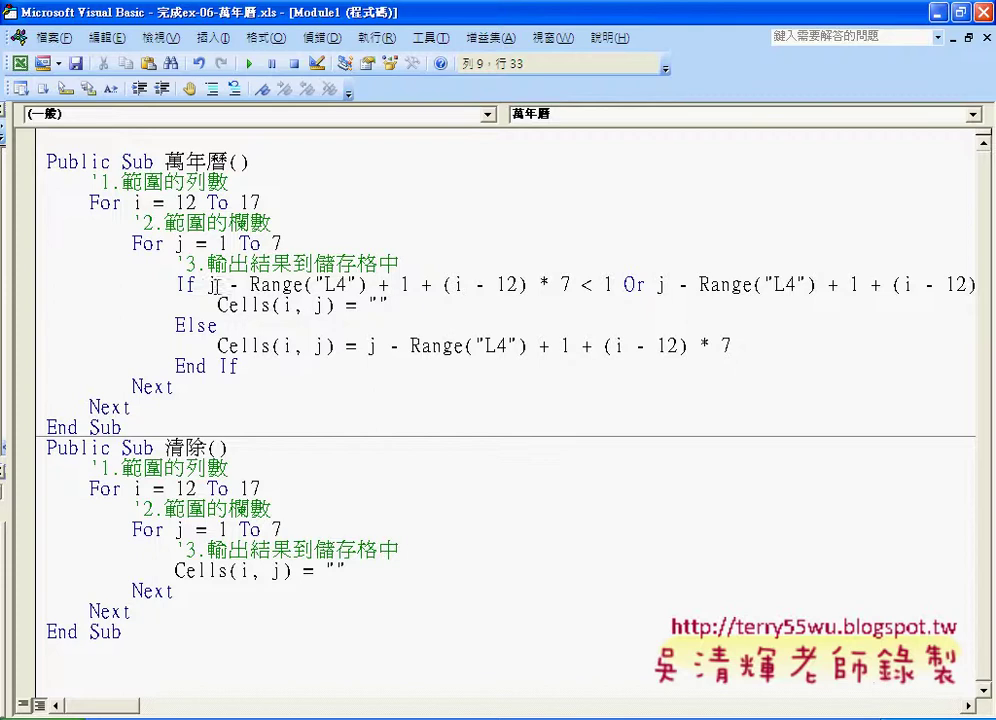
pyautogui.click(208, 286)
pyautogui.hotkey('ctrl', 'shift', 'Right')
pyautogui.hotkey('ctrl', 'shift', 'Right')
pyautogui.hotkey('ctrl', 'shift', 'Right')
pyautogui.hotkey('ctrl', 'shift', 'Right')
pyautogui.hotkey('ctrl', 'shift', 'Right')
pyautogui.hotkey('ctrl', 'shift', 'Right')
pyautogui.hotkey('ctrl', 'shift', 'Right')
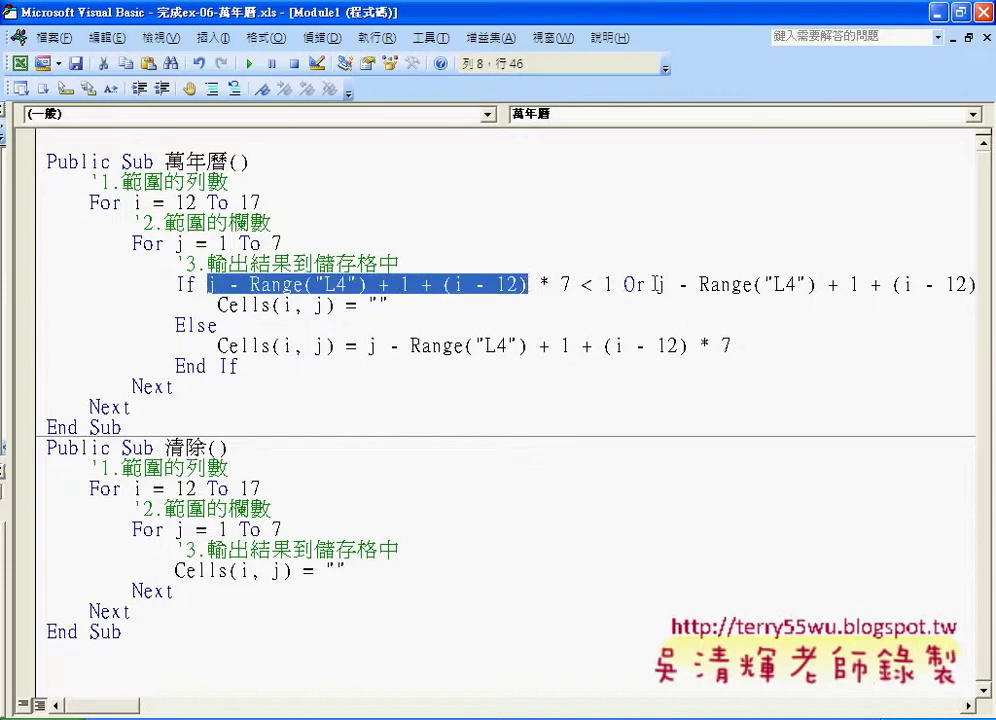
pyautogui.moveTo(657, 286); pyautogui.dragTo(573, 285)
pyautogui.click(287, 345)
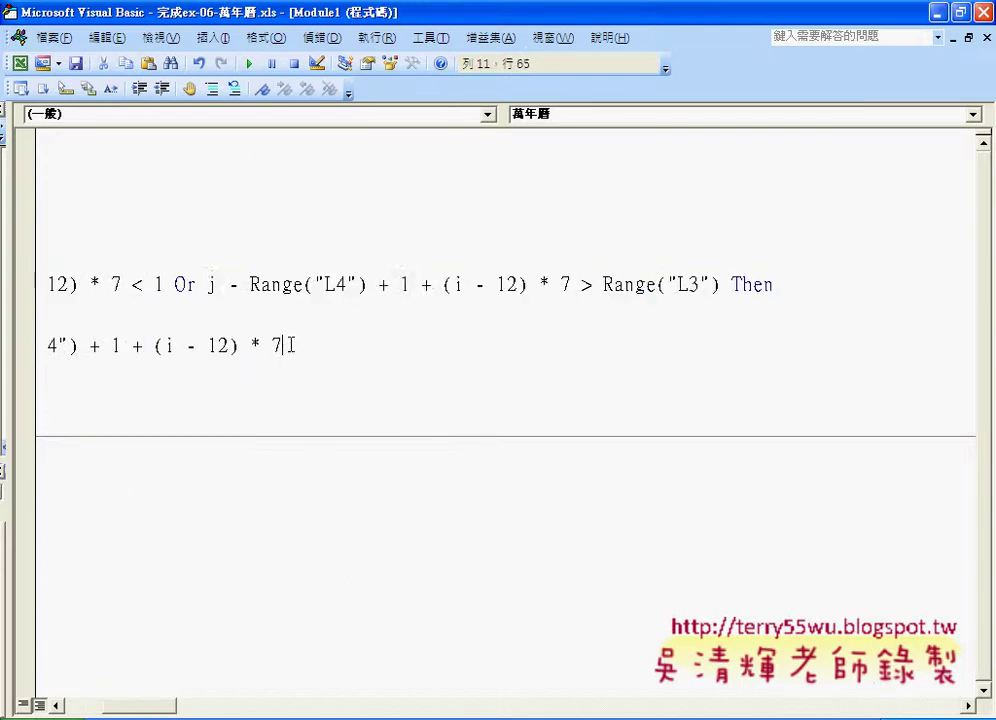
pyautogui.moveTo(290, 345); pyautogui.dragTo(369, 345)
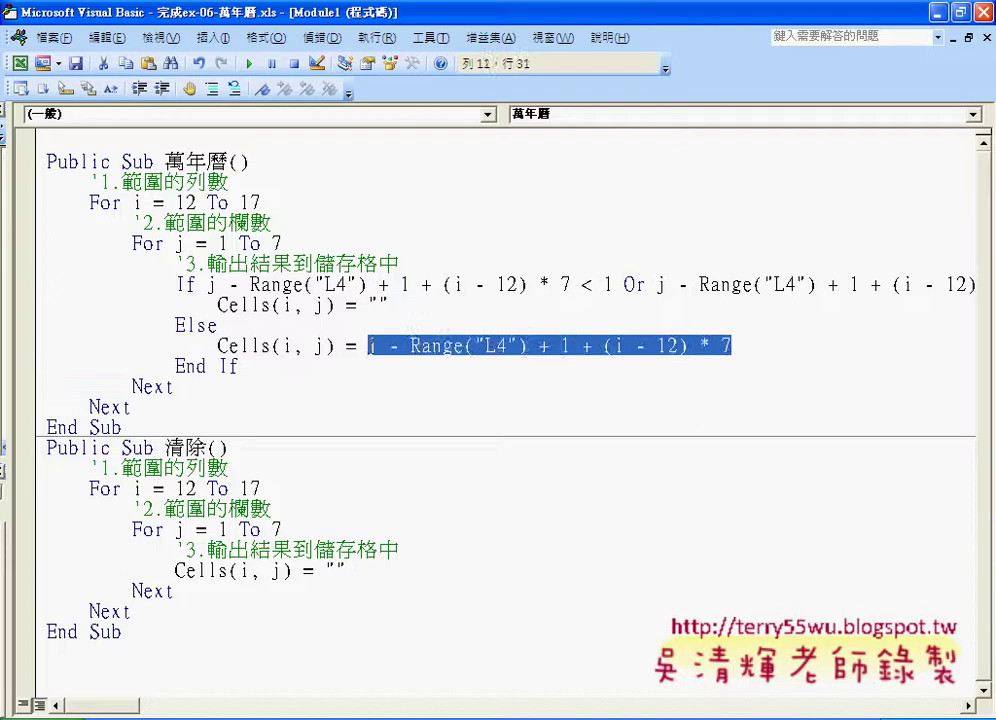
# Insert a new line starting with 'x=' above the If test
pyautogui.click(456, 272)
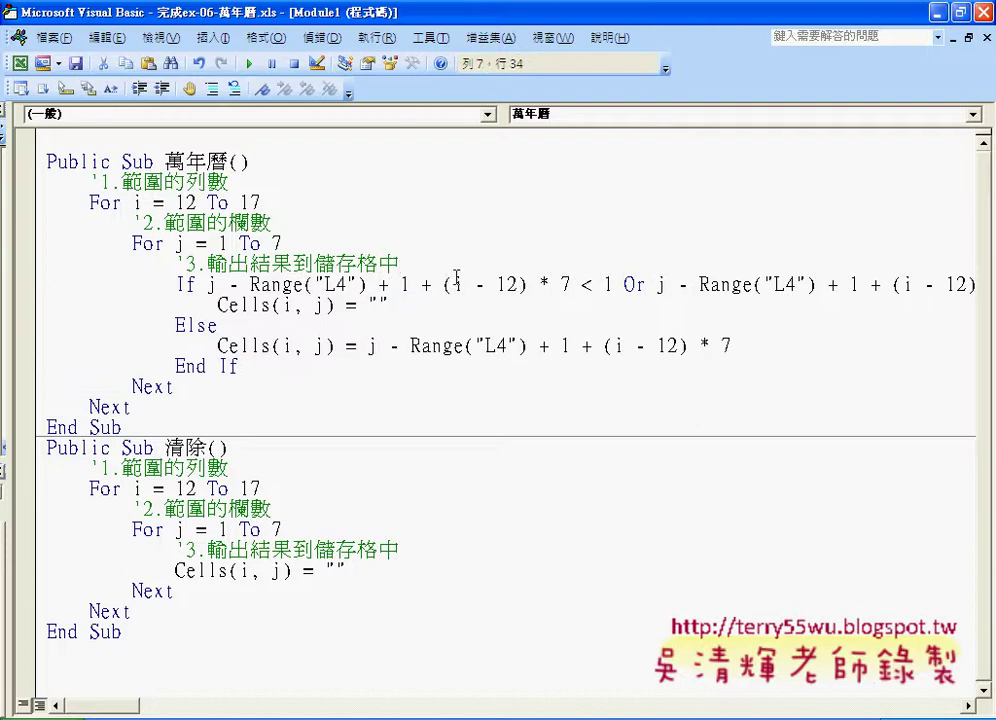
pyautogui.press('Return')
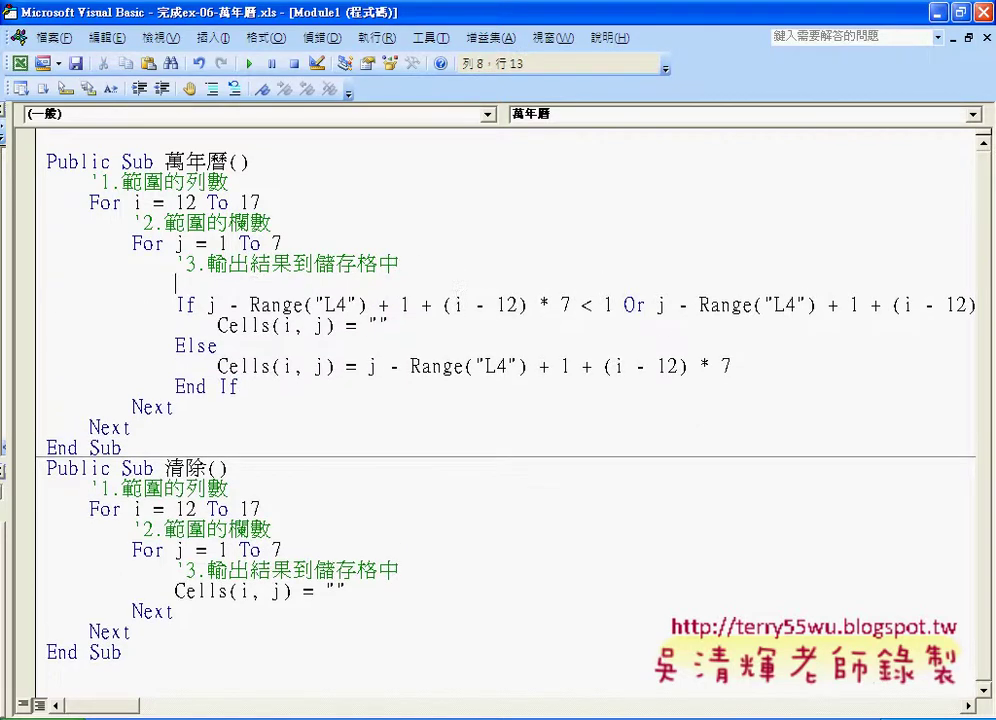
pyautogui.hotkey('ctrl', 'space')
pyautogui.hotkey('ctrl', 'space')
pyautogui.write('x')
pyautogui.write('=')
pyautogui.click(275, 330)
pyautogui.press('Return')
# Move the If test's expression after x= to form x = j - Range("L4") + 1 + (i - 12) * 7, typing x in its place
pyautogui.moveTo(205, 304); pyautogui.dragTo(571, 304)
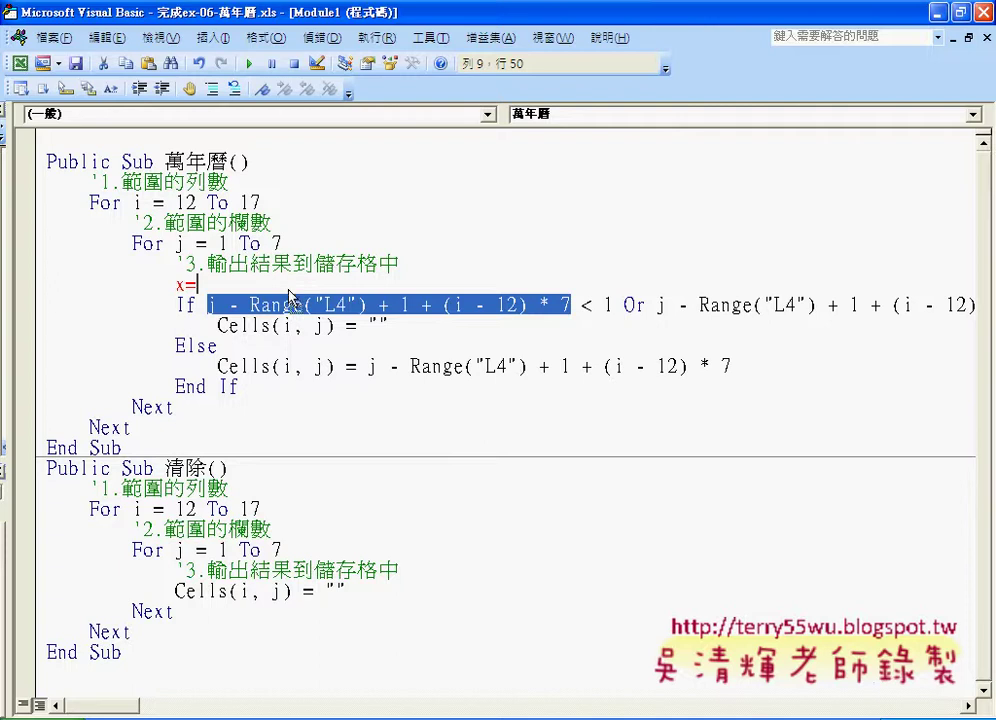
pyautogui.moveTo(290, 287); pyautogui.dragTo(290, 286)
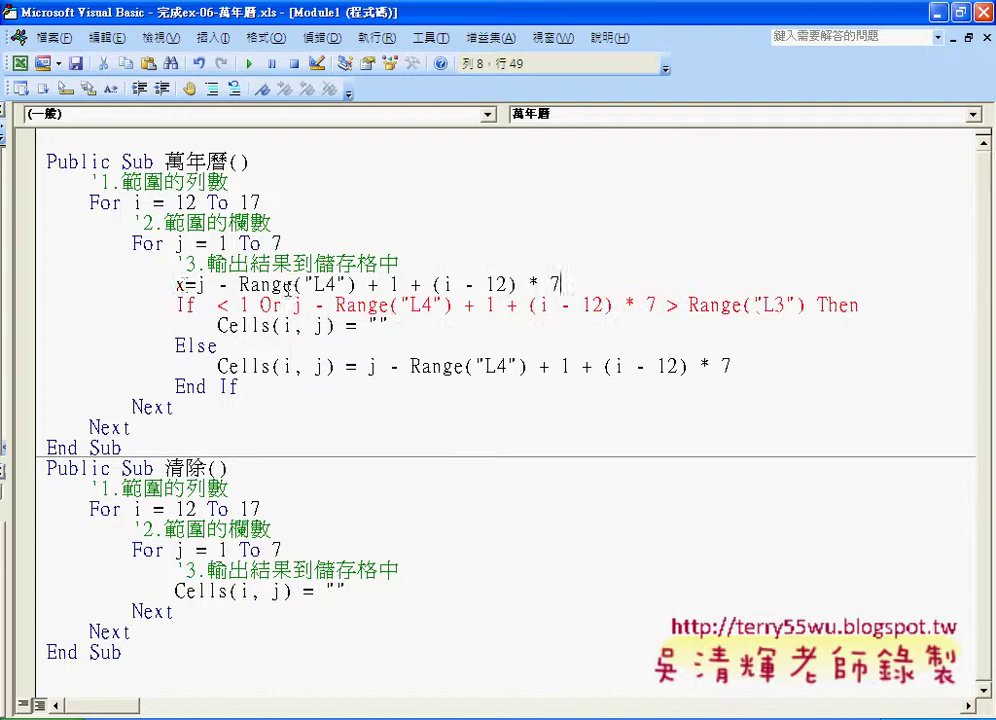
pyautogui.click(215, 305)
pyautogui.write('x')
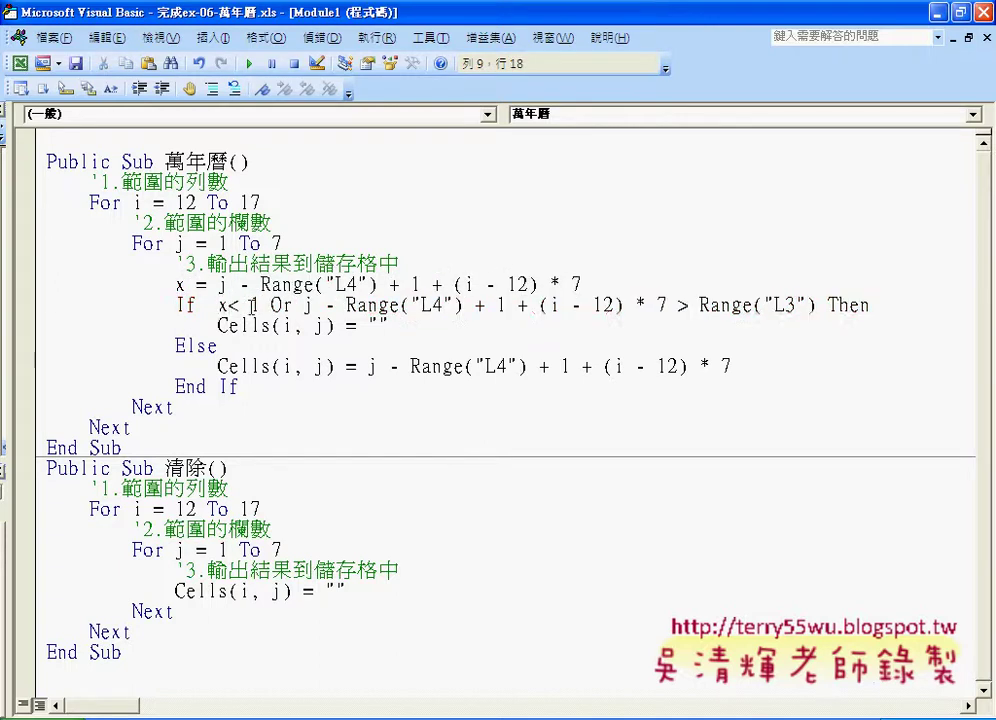
pyautogui.moveTo(219, 285); pyautogui.dragTo(592, 288)
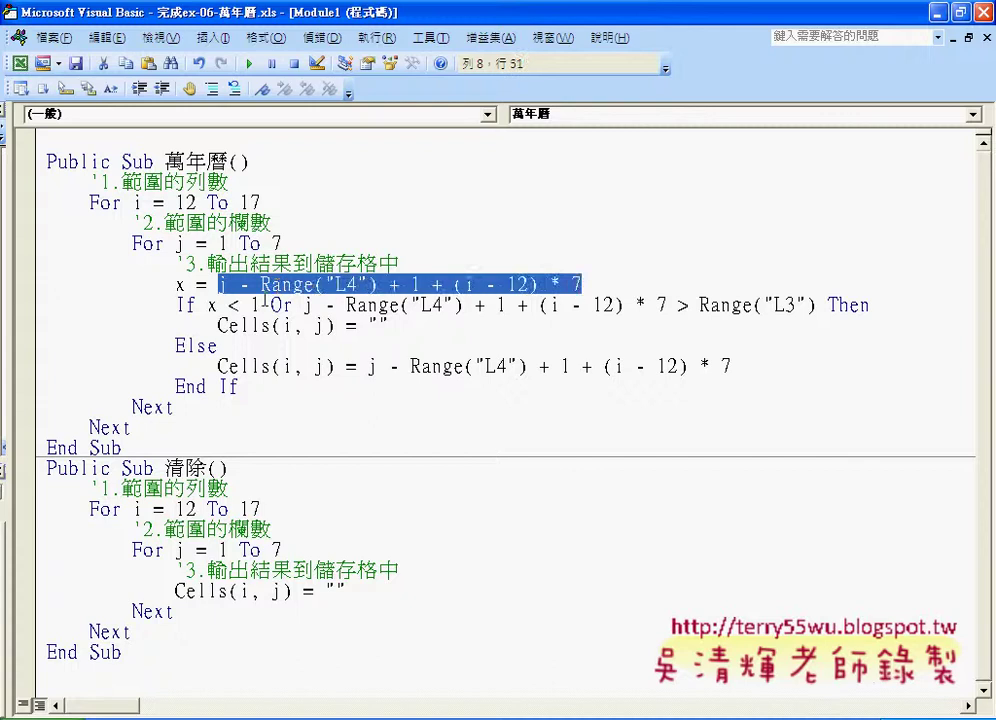
pyautogui.moveTo(186, 285); pyautogui.dragTo(176, 285)
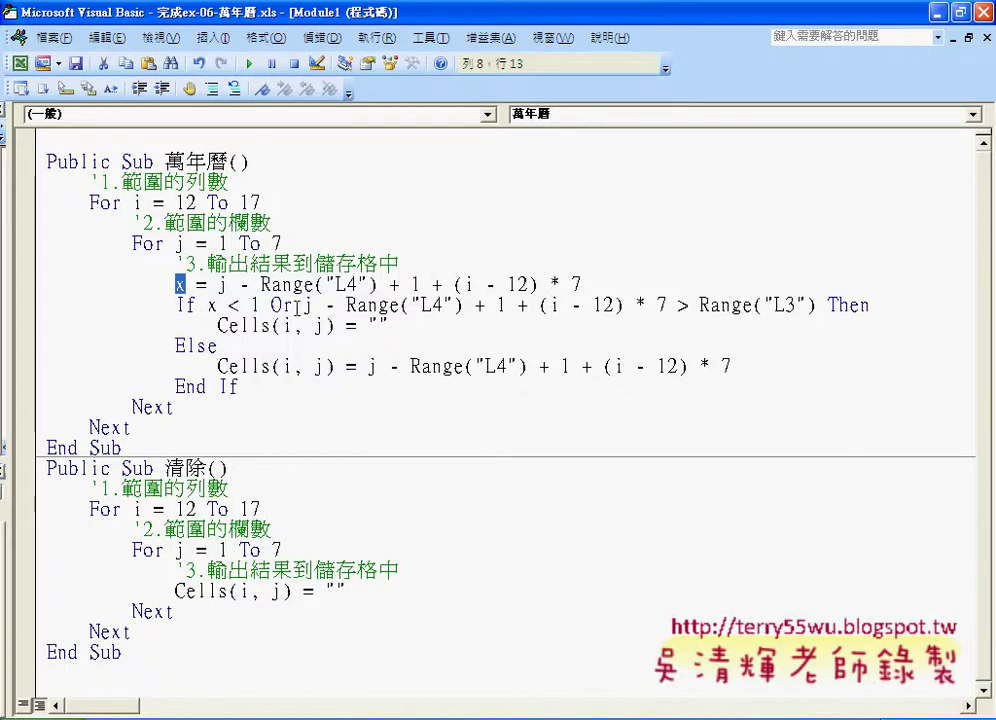
# Replace the expression after Or and the one in the Else assignment with x
pyautogui.moveTo(301, 305)
pyautogui.mouseDown()
pyautogui.moveTo(681, 305)
pyautogui.moveTo(670, 305)
pyautogui.mouseUp()
pyautogui.write('x < 1 Or x')
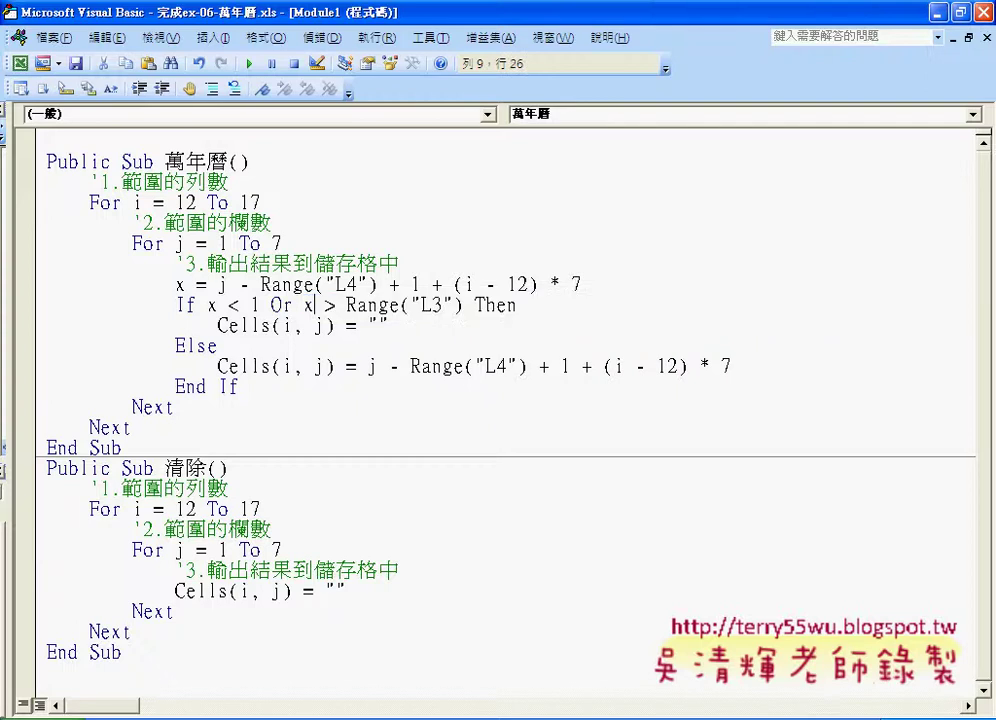
pyautogui.moveTo(368, 366); pyautogui.dragTo(741, 358)
pyautogui.write('x')
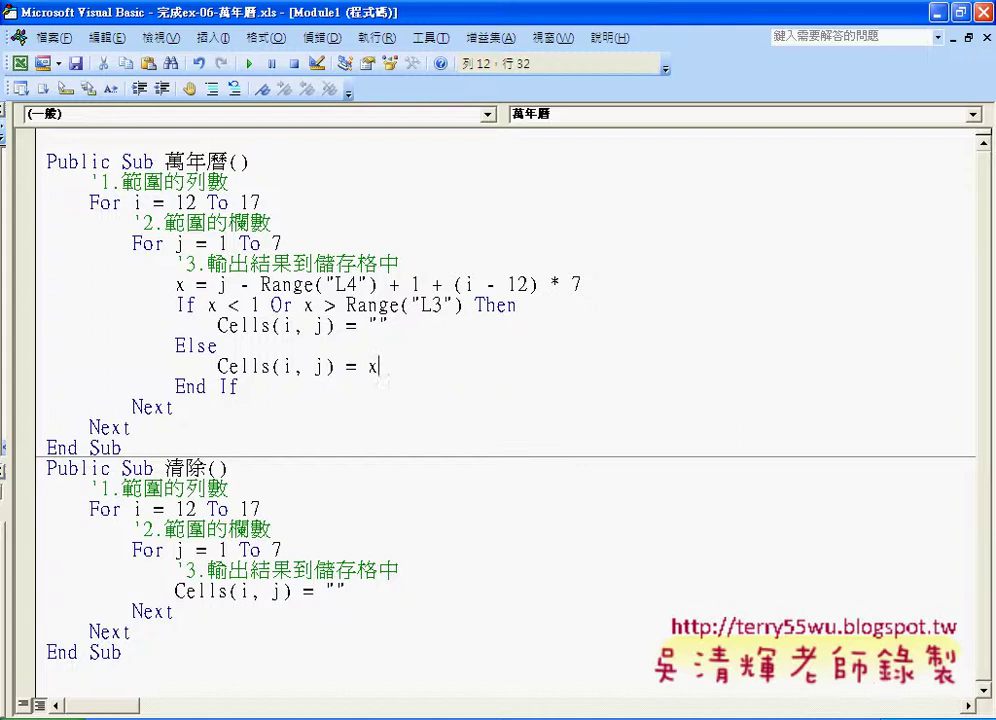
pyautogui.click(395, 420)
pyautogui.moveTo(218, 284); pyautogui.dragTo(603, 284)
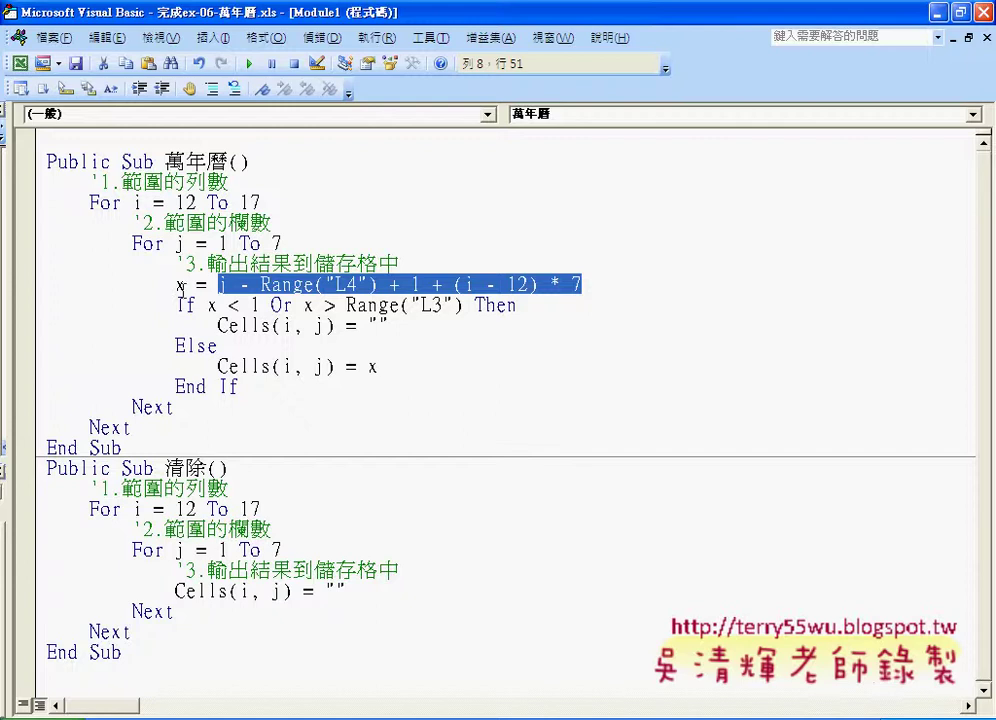
# Highlight x and Or, and sketch arrows for values below 1 and past the month's end
pyautogui.doubleClick(180, 286)
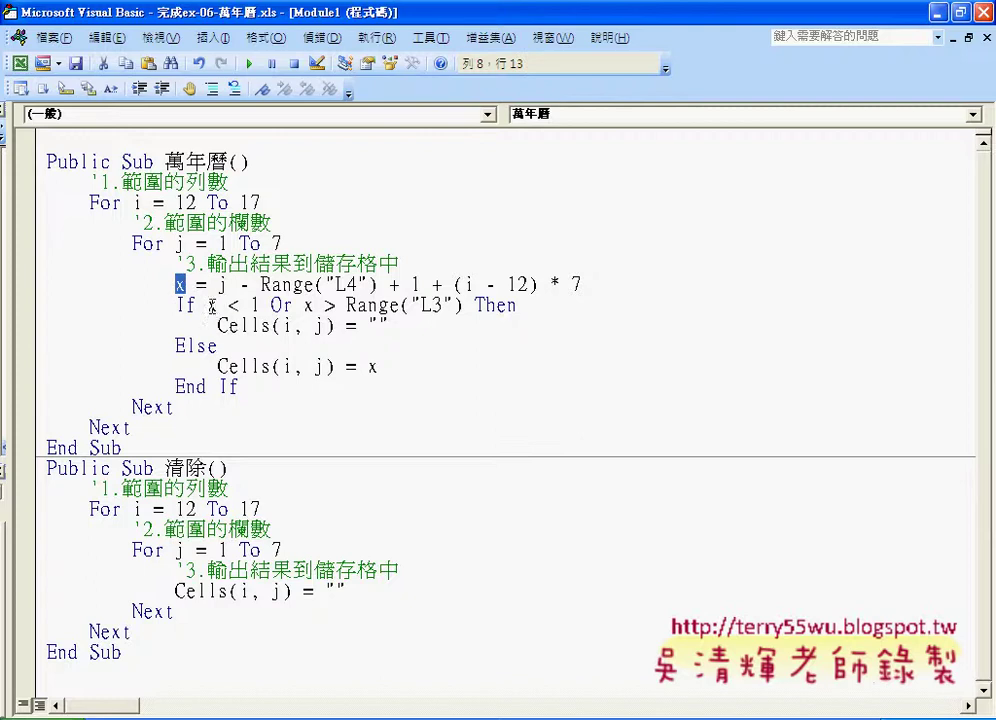
pyautogui.doubleClick(280, 305)
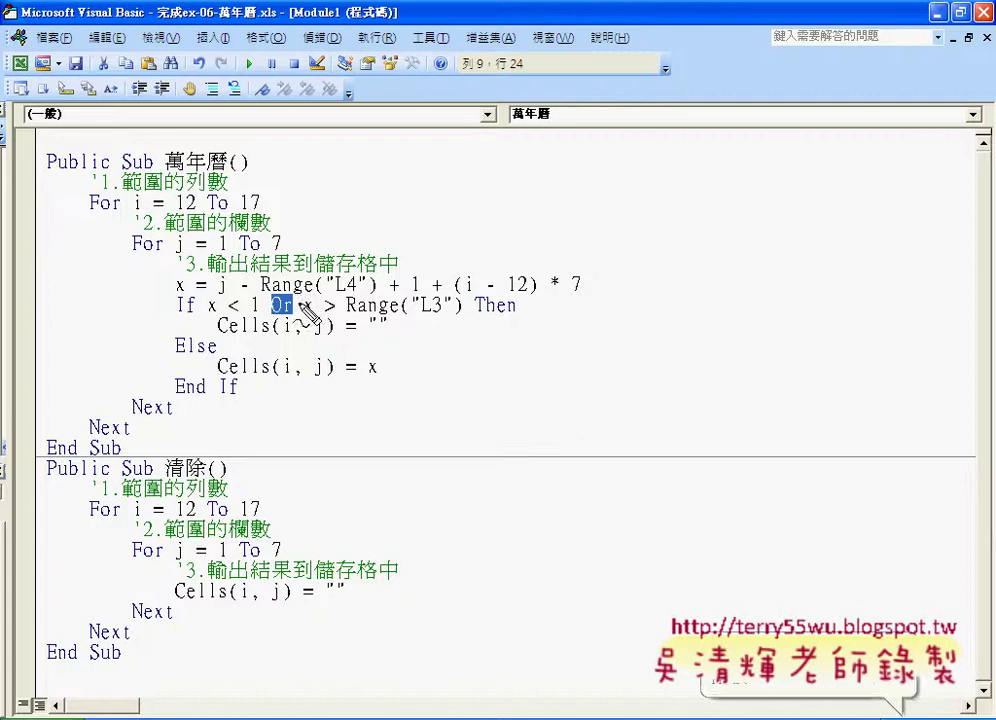
pyautogui.moveTo(447, 180)
pyautogui.mouseDown()
pyautogui.moveTo(450, 225)
pyautogui.moveTo(350, 207)
pyautogui.moveTo(386, 216)
pyautogui.mouseUp()
pyautogui.moveTo(705, 176); pyautogui.dragTo(713, 213)
pyautogui.moveTo(716, 197)
pyautogui.mouseDown()
pyautogui.moveTo(848, 188)
pyautogui.moveTo(837, 202)
pyautogui.mouseUp()
# Label the 1 and 31 boundaries, outline the valid range, clear the ink, and return to the code file
pyautogui.moveTo(447, 250); pyautogui.dragTo(447, 268)
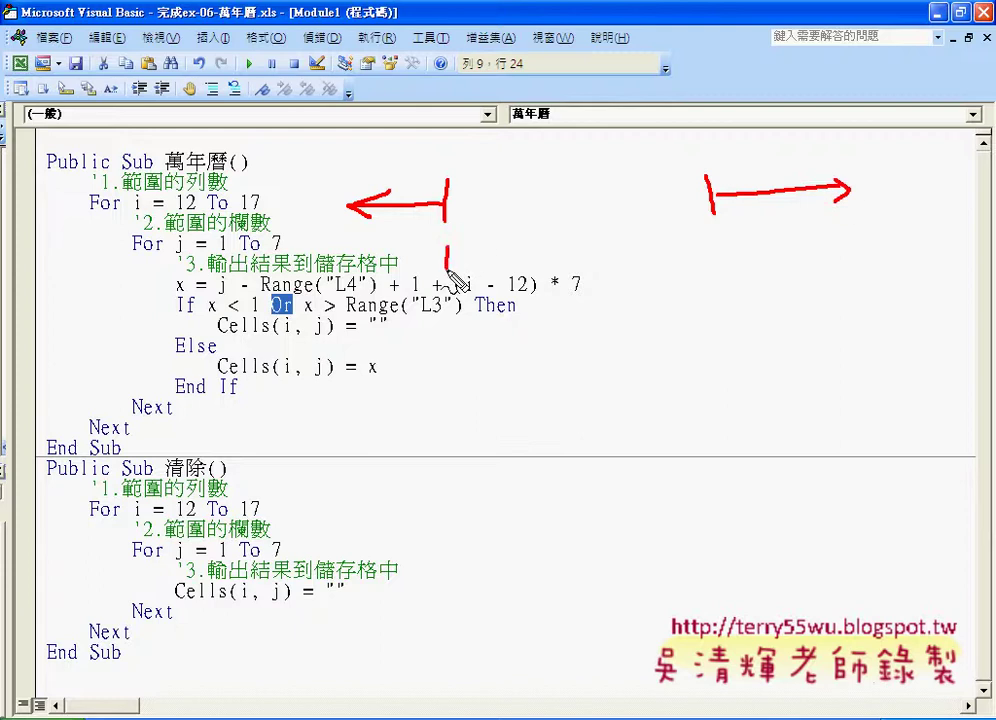
pyautogui.moveTo(701, 241)
pyautogui.mouseDown()
pyautogui.moveTo(704, 257)
pyautogui.moveTo(726, 262)
pyautogui.mouseUp()
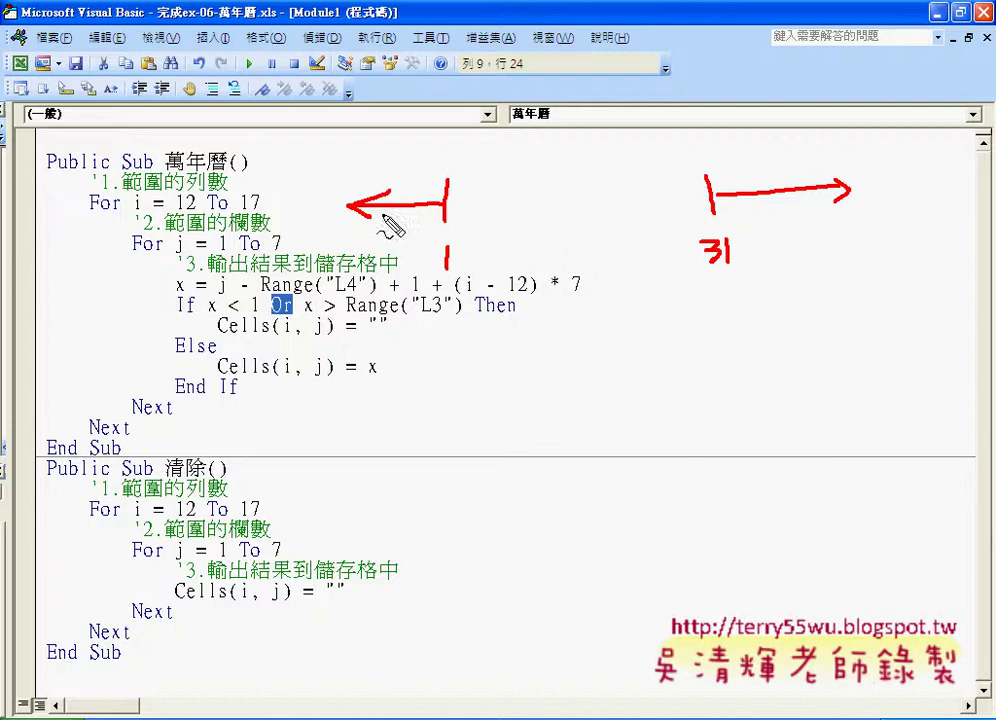
pyautogui.moveTo(635, 225)
pyautogui.mouseDown()
pyautogui.moveTo(467, 238)
pyautogui.moveTo(596, 180)
pyautogui.moveTo(603, 234)
pyautogui.mouseUp()
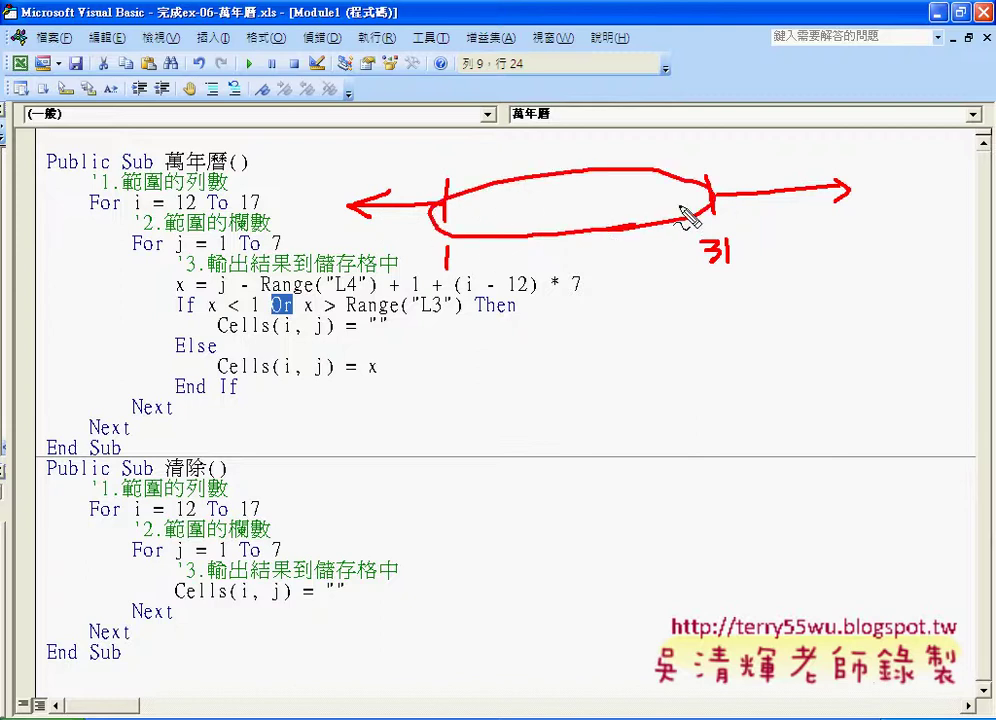
pyautogui.press('Escape')
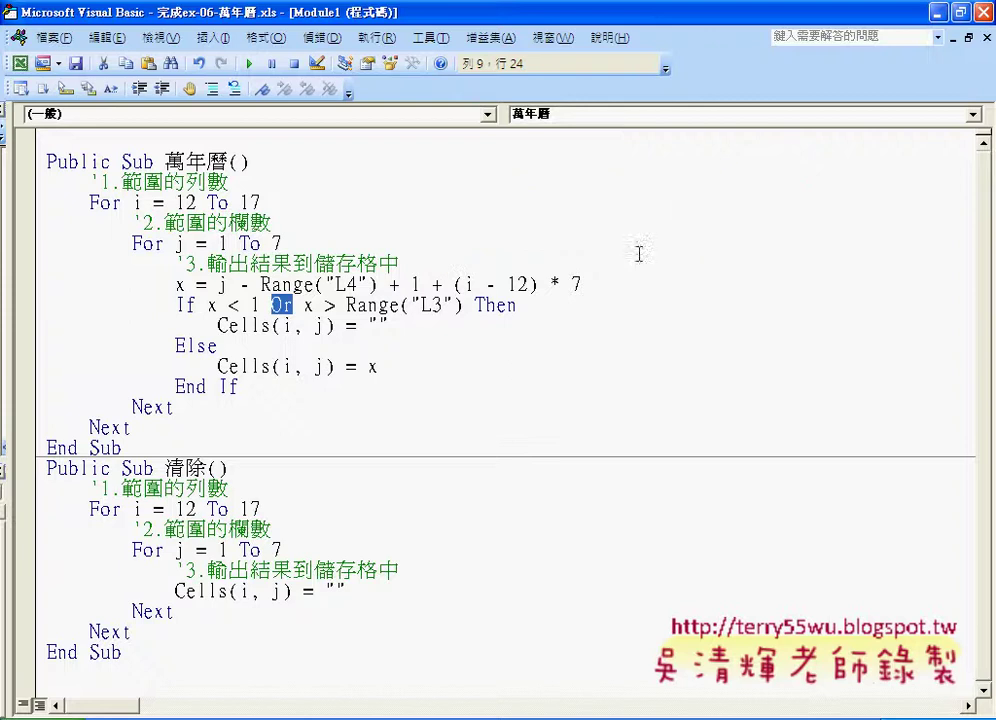
pyautogui.click(534, 714)
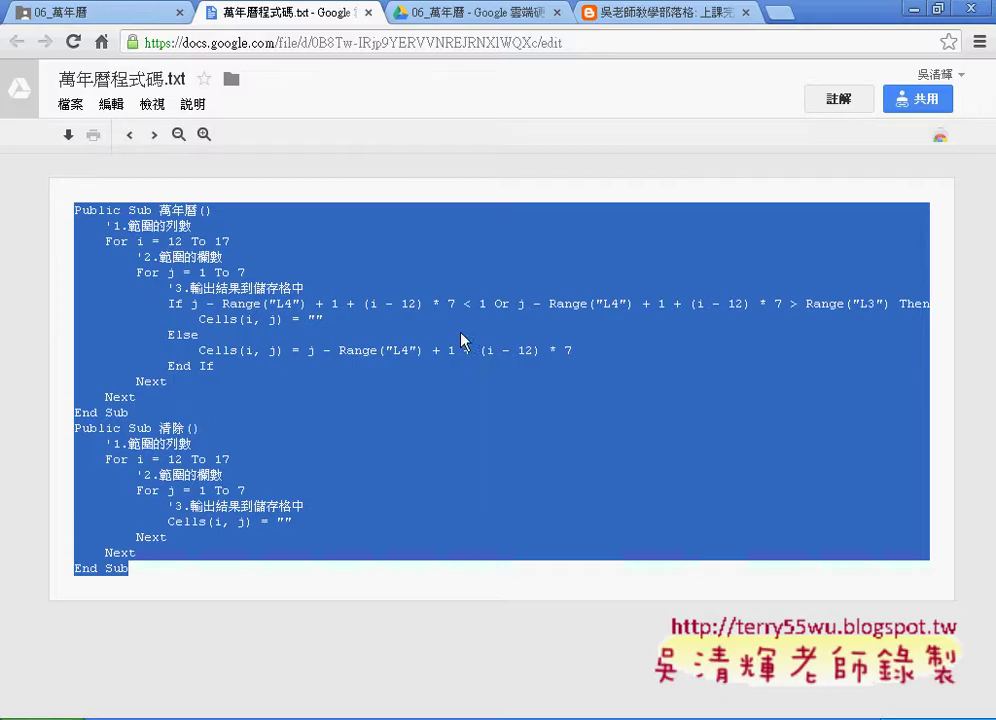
# Close the code text file, view the 09_萬年曆程式碼(不同邏輯).jpg image, then minimize Chrome
pyautogui.click(368, 12)
pyautogui.click(967, 80)
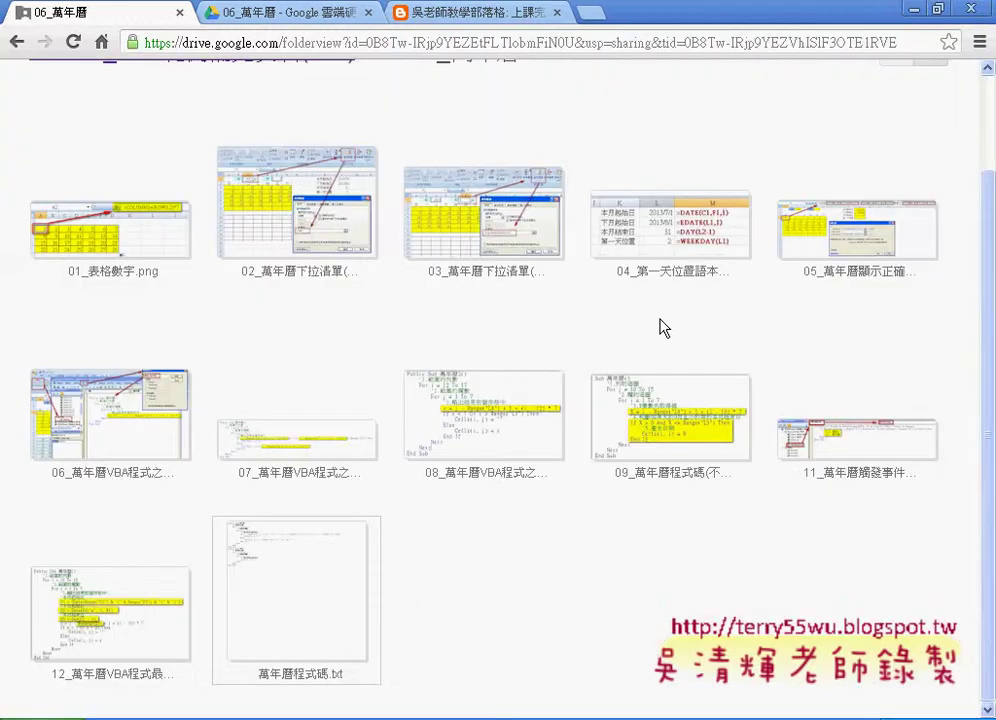
pyautogui.click(722, 456)
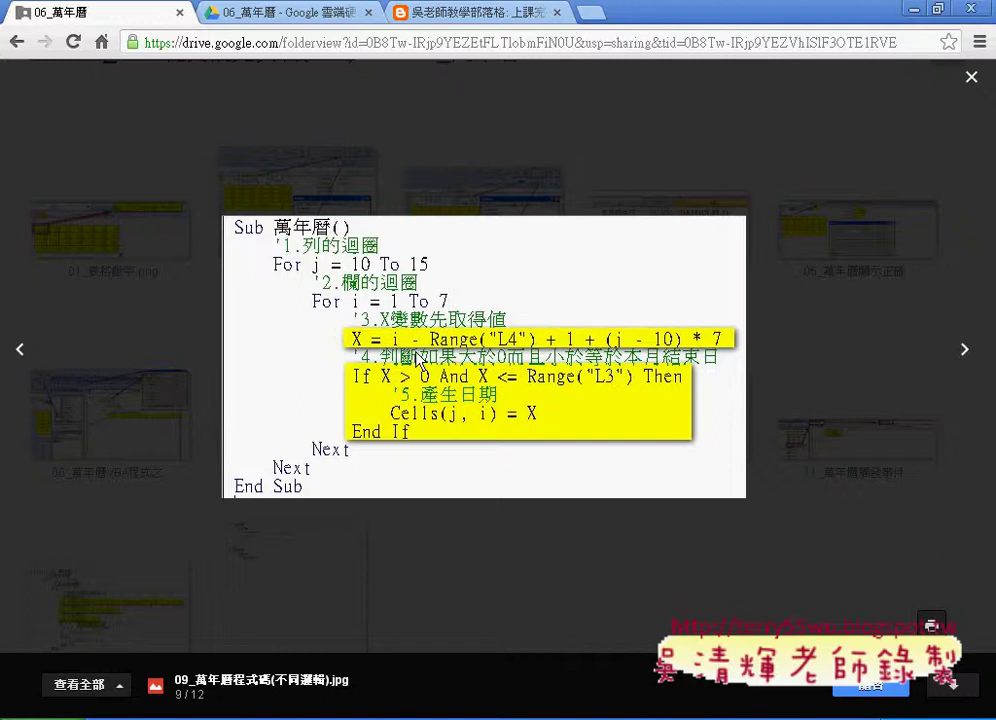
pyautogui.click(915, 10)
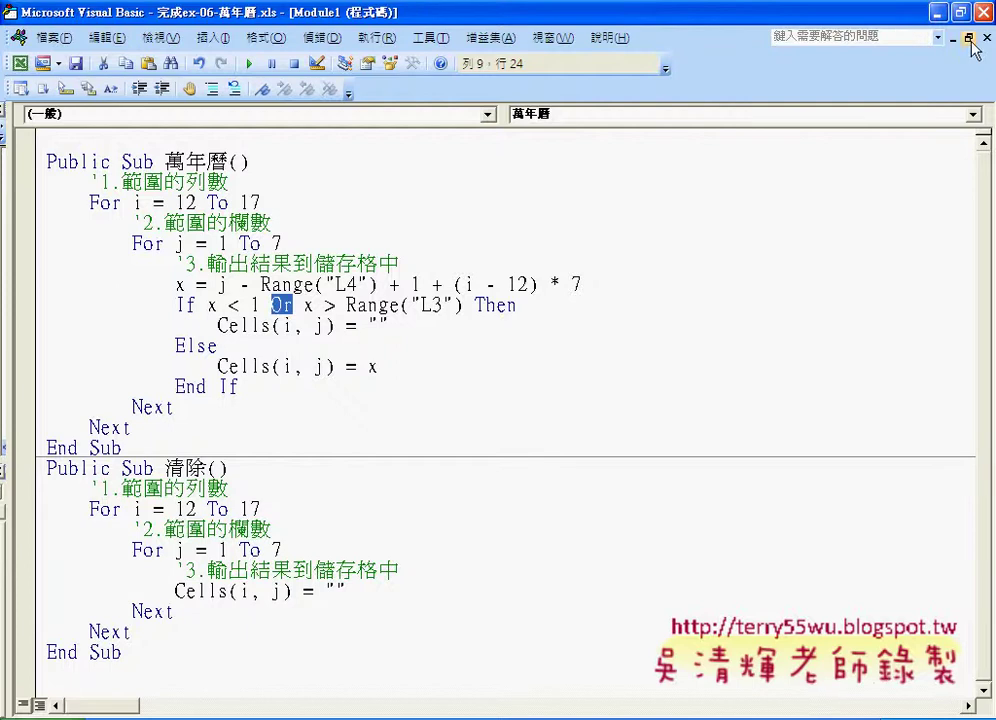
# Set month F1 to 8, then clear and refill the lower grid with August 2015 dates
pyautogui.hotkey('alt', 'F11')
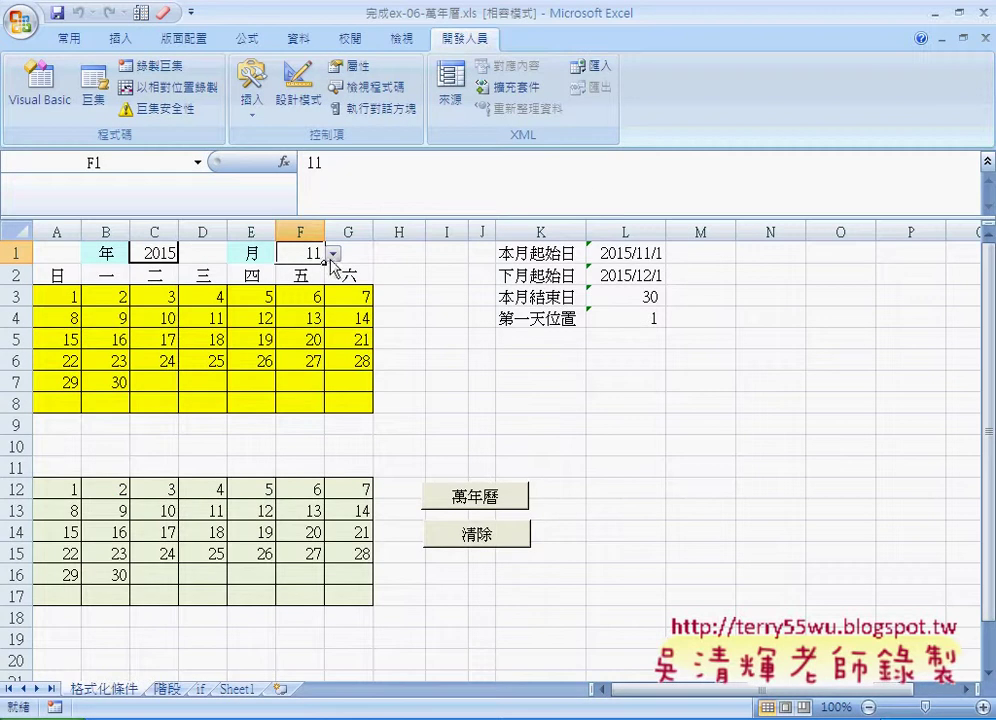
pyautogui.click(332, 255)
pyautogui.click(310, 305)
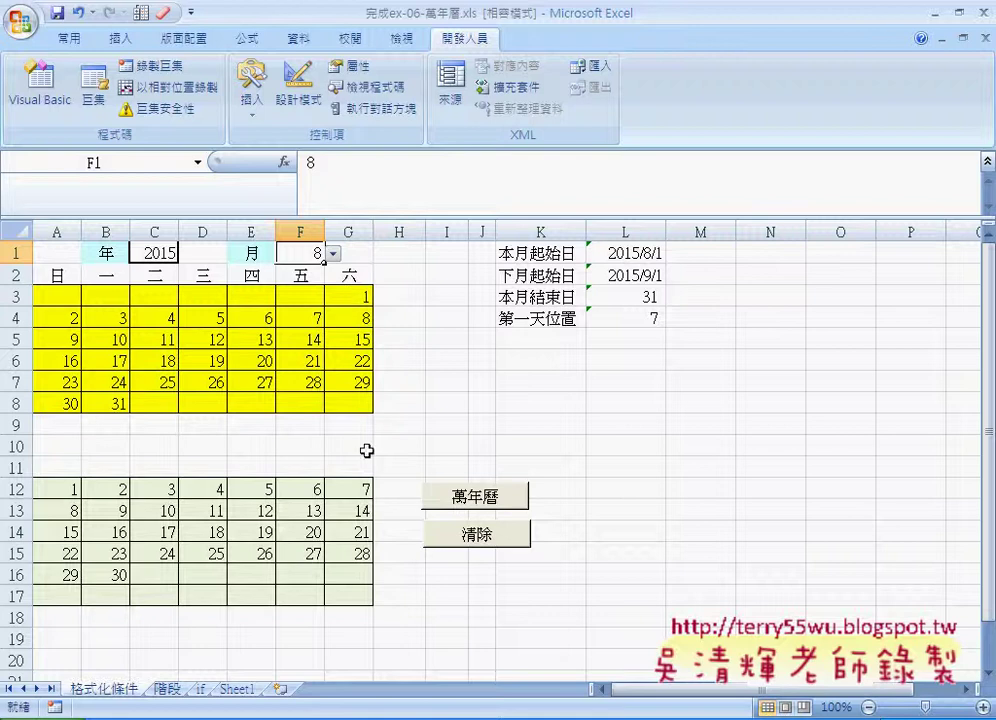
pyautogui.click(462, 540)
pyautogui.click(462, 496)
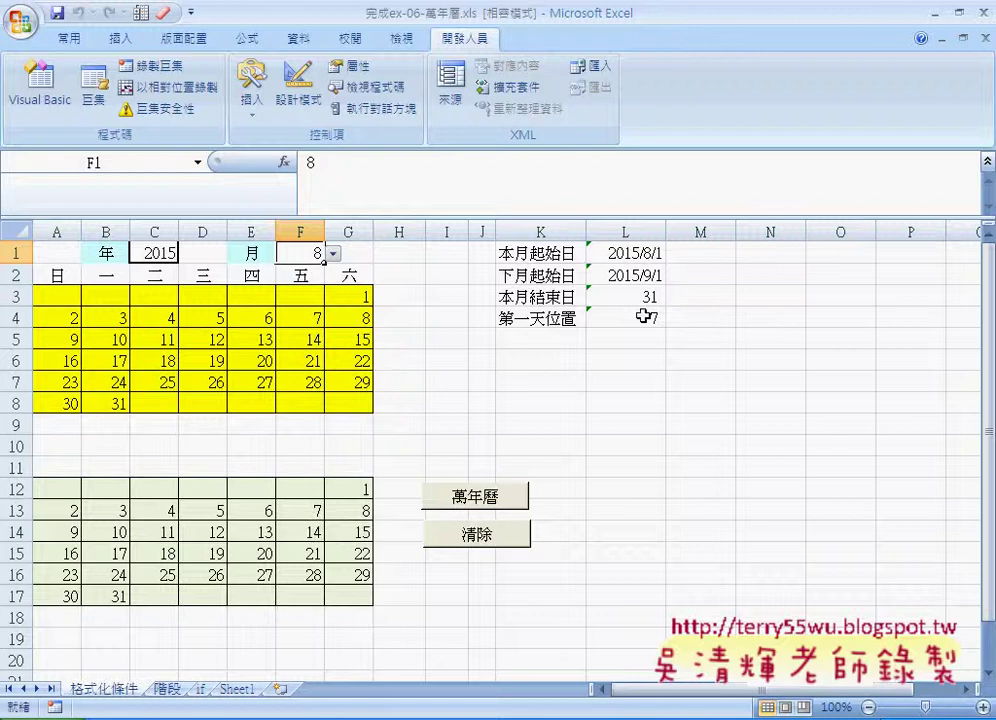
pyautogui.click(332, 254)
# Set the month to 6, clear and refill the lower grid, and circle the 萬年曆 and 清除 buttons
pyautogui.click(306, 281)
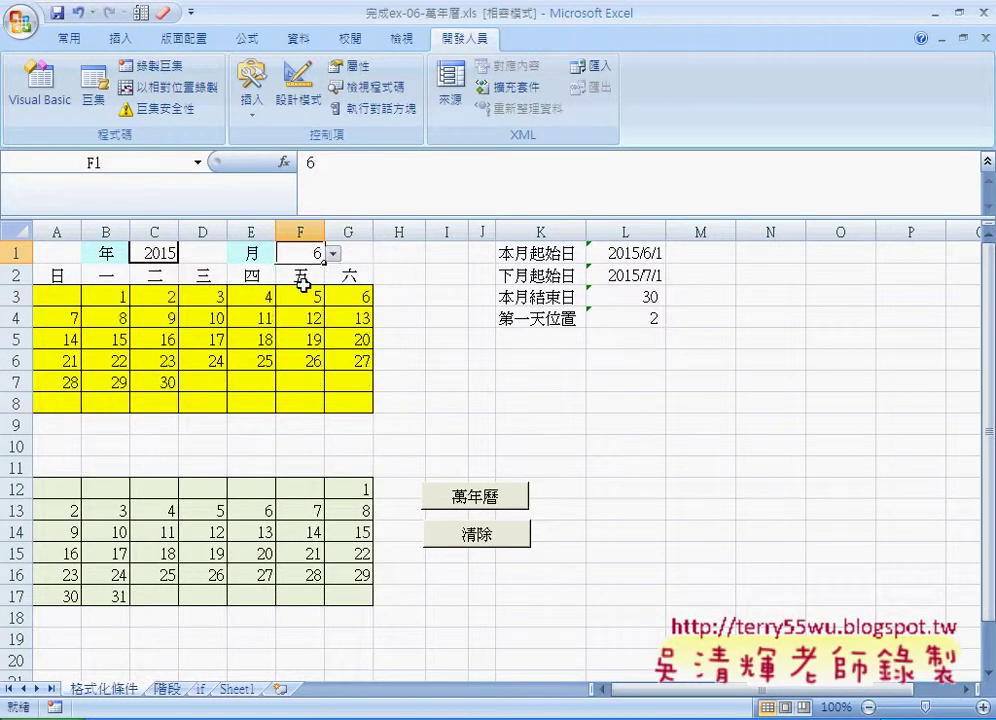
pyautogui.click(483, 540)
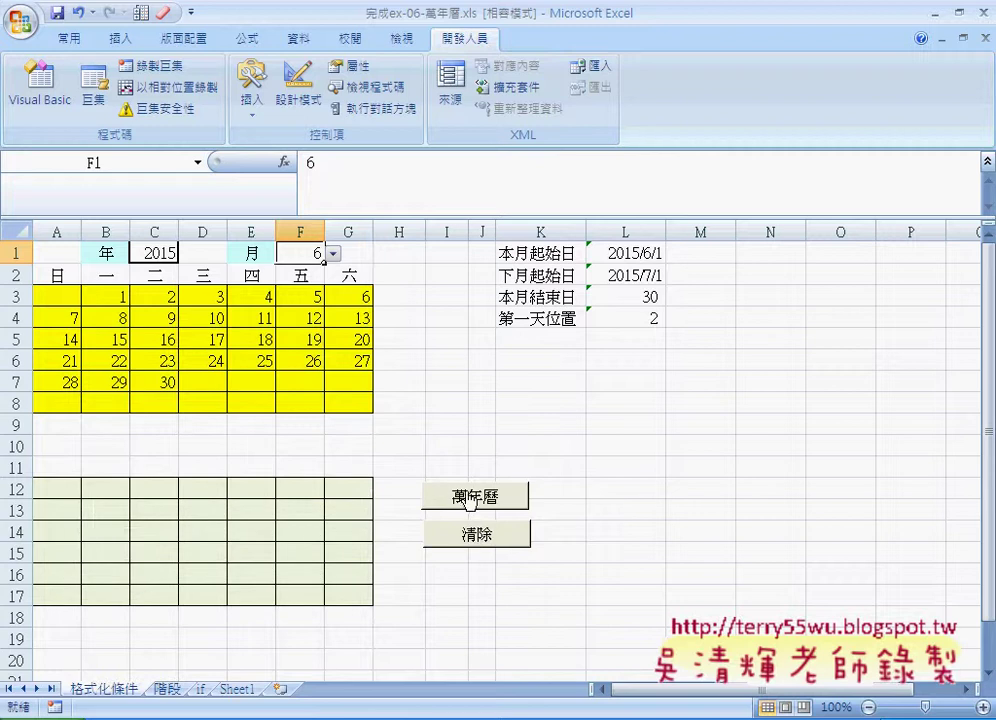
pyautogui.click(470, 500)
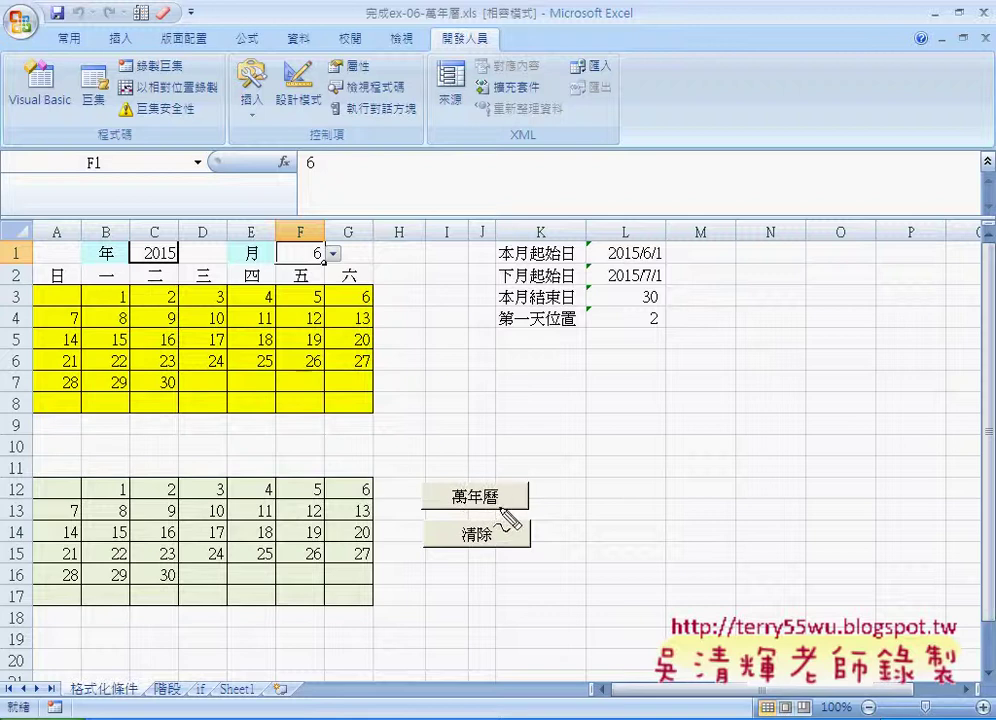
pyautogui.click(482, 508)
pyautogui.moveTo(482, 508)
pyautogui.mouseDown()
pyautogui.moveTo(515, 514)
pyautogui.moveTo(484, 556)
pyautogui.mouseUp()
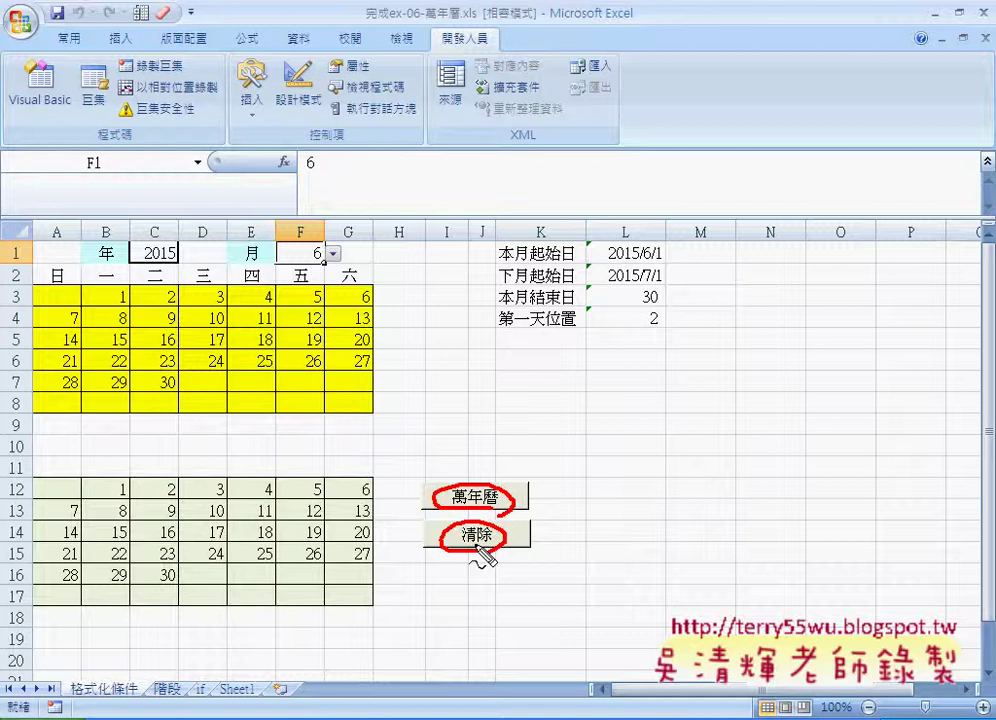
pyautogui.press('Escape')
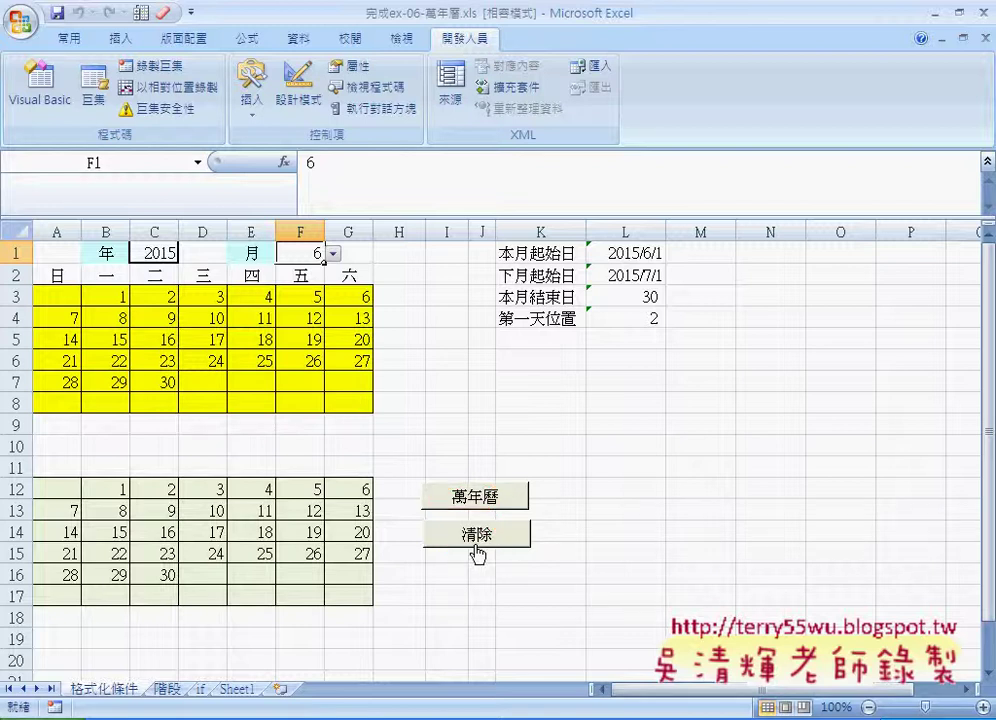
# Alternately select the year cell C1 and month cell F1, then list the open Excel windows
pyautogui.click(152, 252)
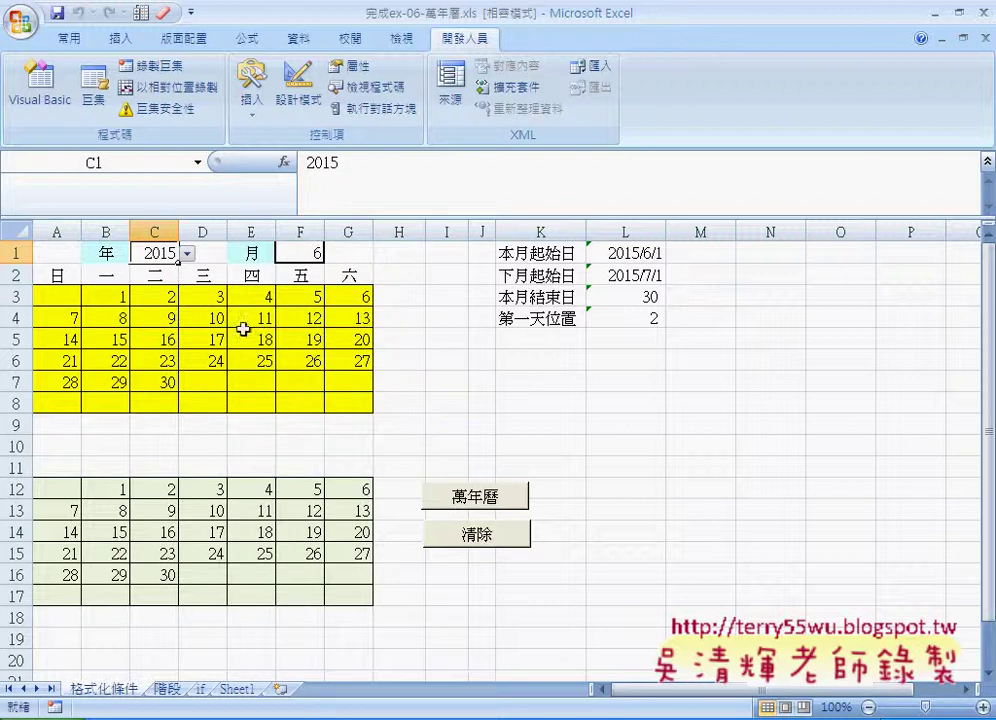
pyautogui.click(310, 254)
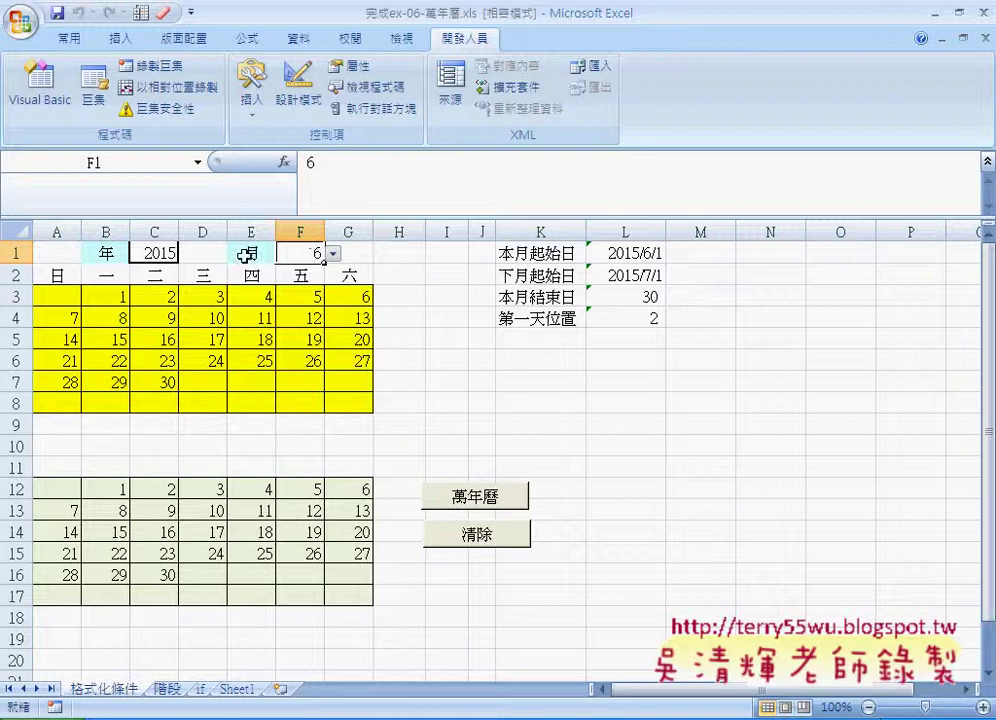
pyautogui.click(168, 254)
pyautogui.click(300, 256)
pyautogui.click(143, 252)
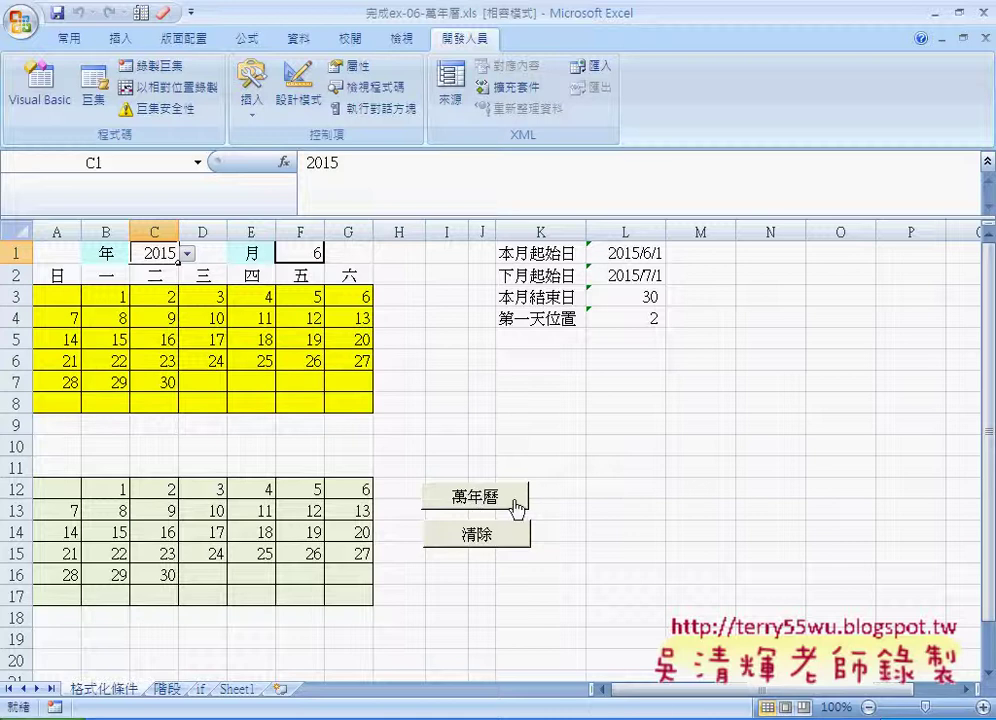
pyautogui.click(660, 706)
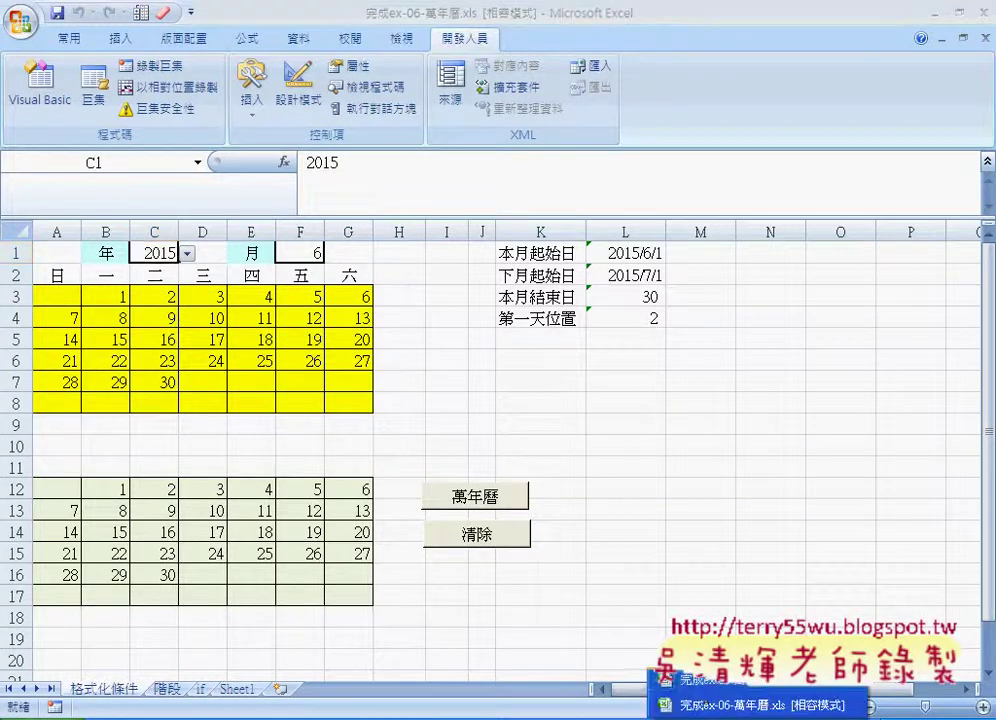